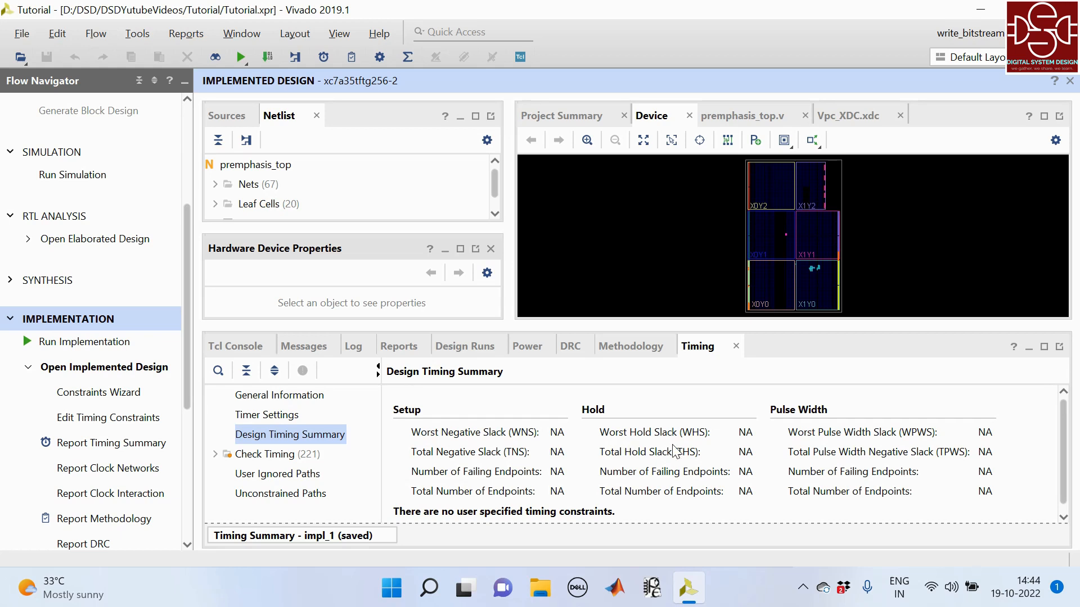
- Uncomment the create_clock constraint for clk in Vpc_XDC.xdc and save the file
scroll(771, 486, "down", 1)
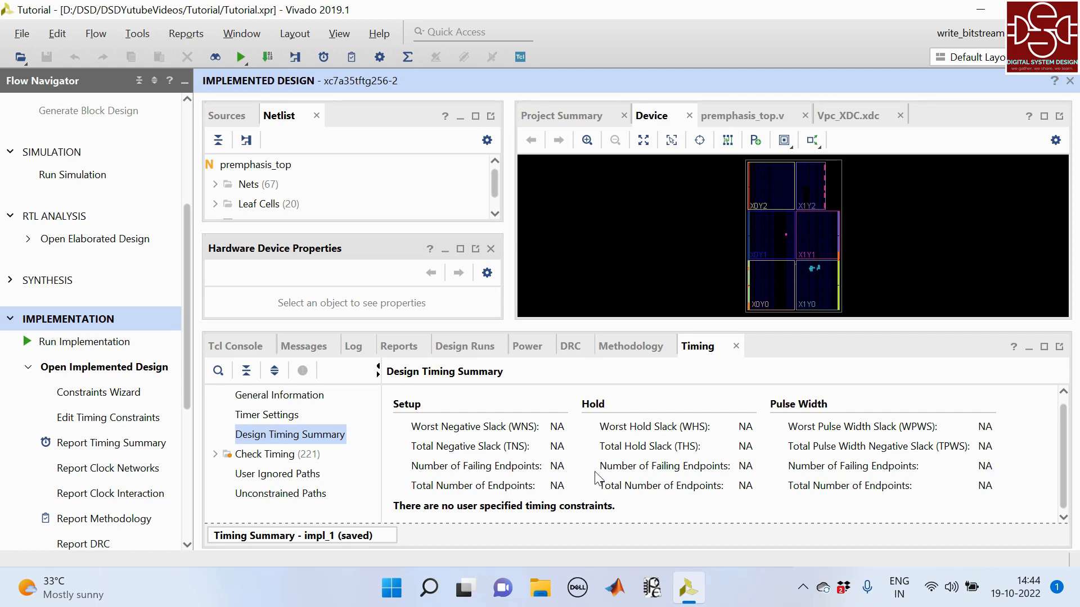
left_click(859, 119)
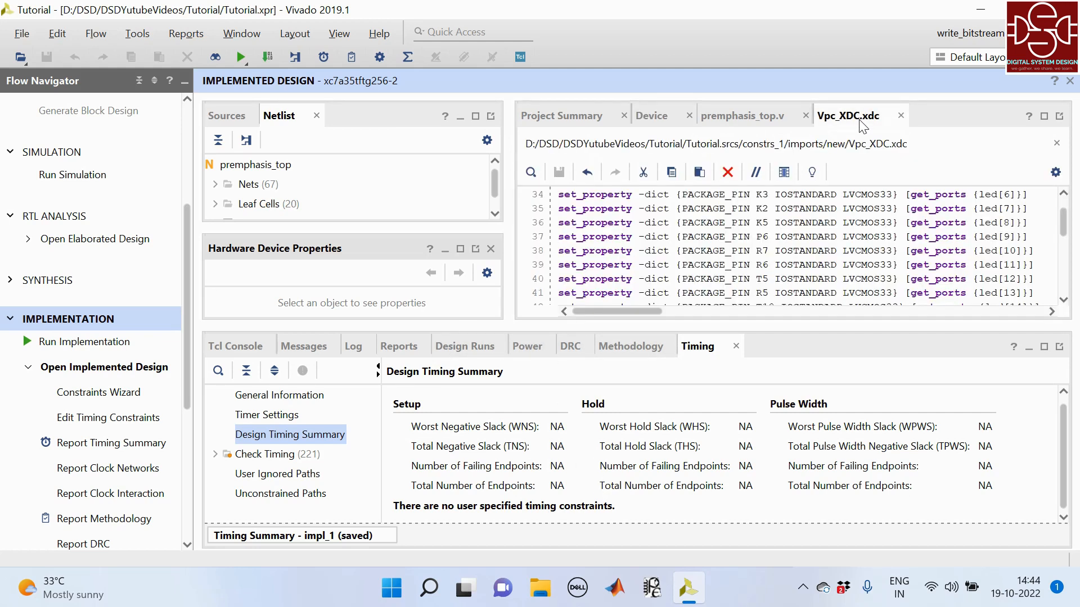
left_click(1044, 116)
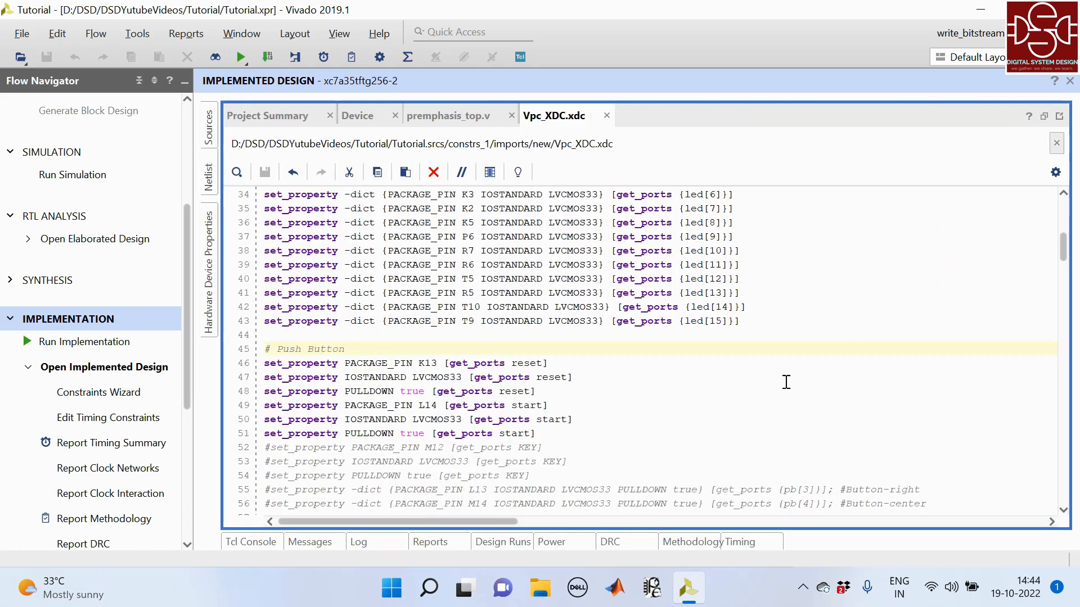
scroll(782, 393, "up", 11)
scroll(740, 412, "down", 4)
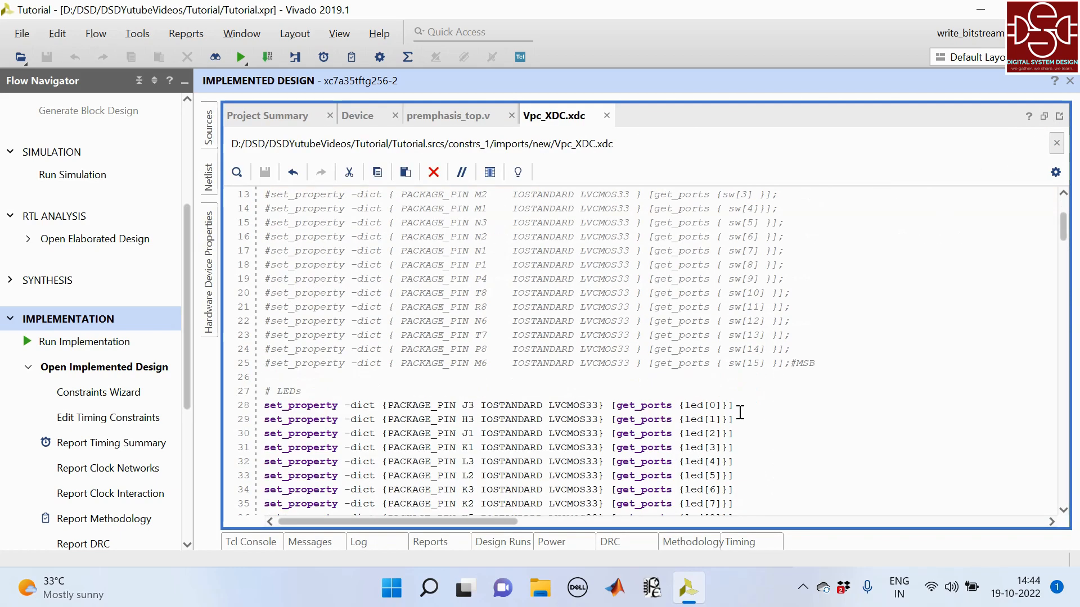
scroll(740, 412, "down", 20)
scroll(740, 412, "up", 9)
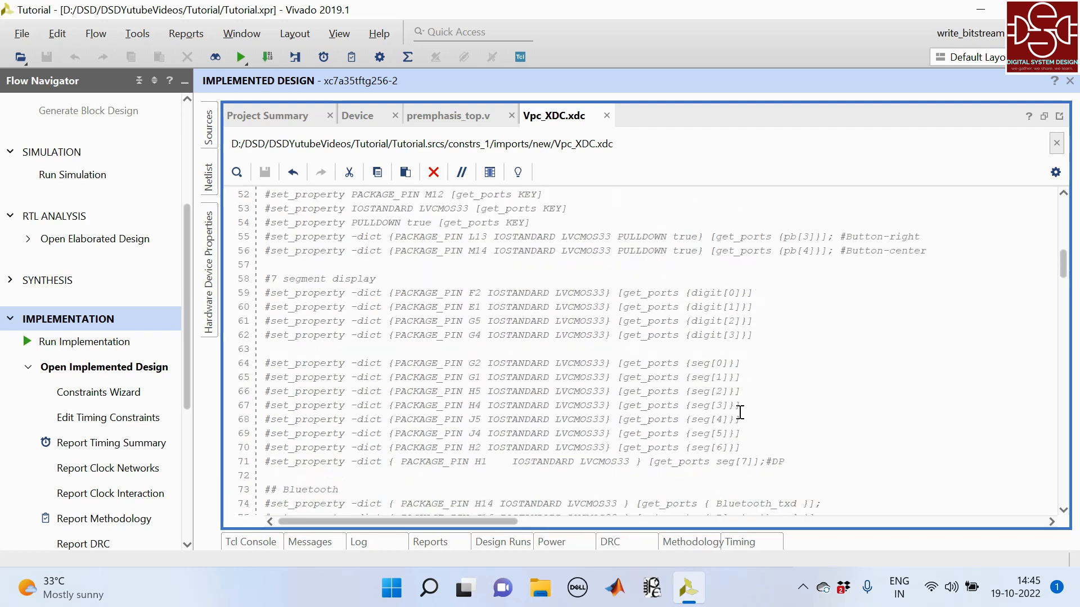
scroll(740, 412, "up", 17)
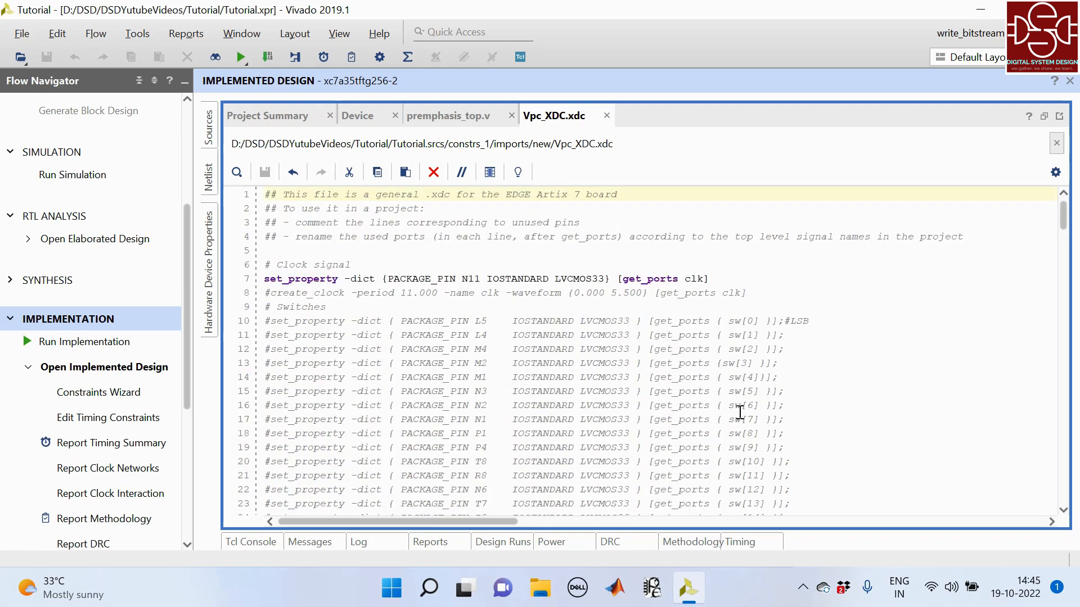
scroll(740, 412, "down", 2)
scroll(740, 412, "up", 2)
left_click(275, 296)
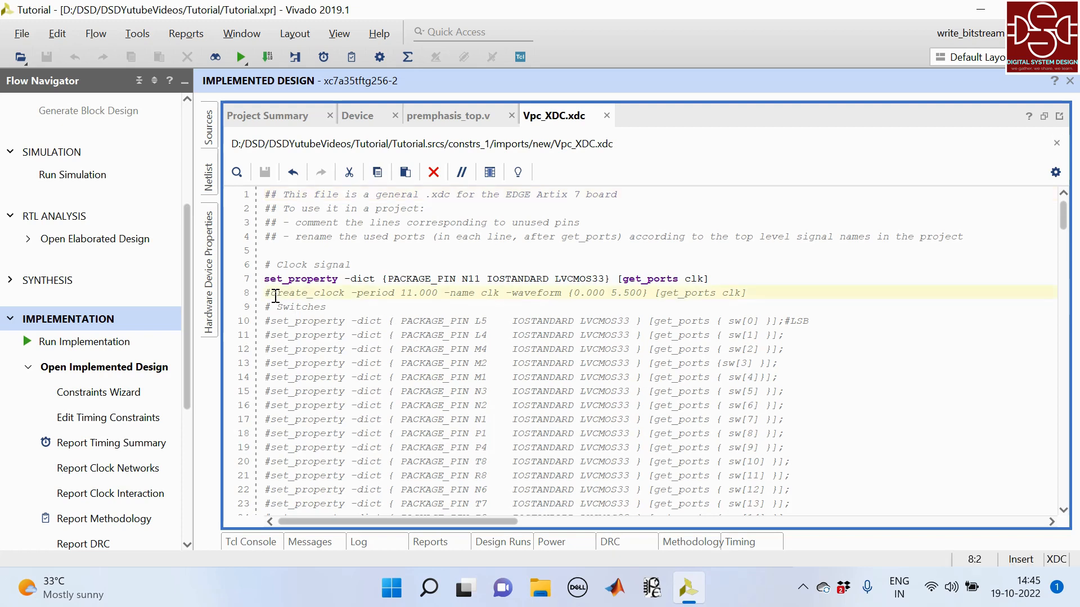
key("BackSpace")
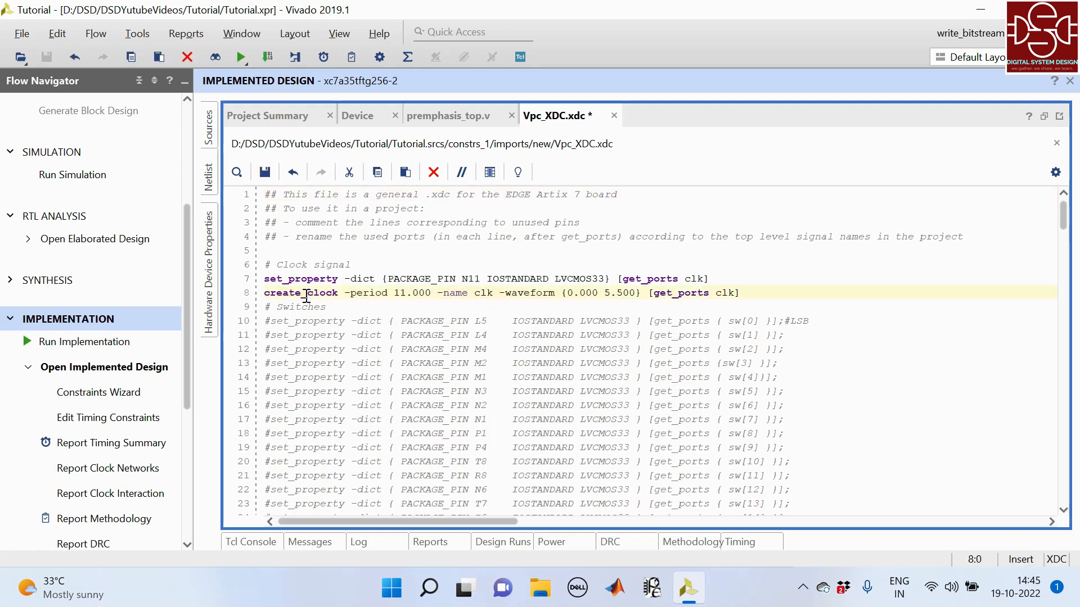
key("ctrl+s")
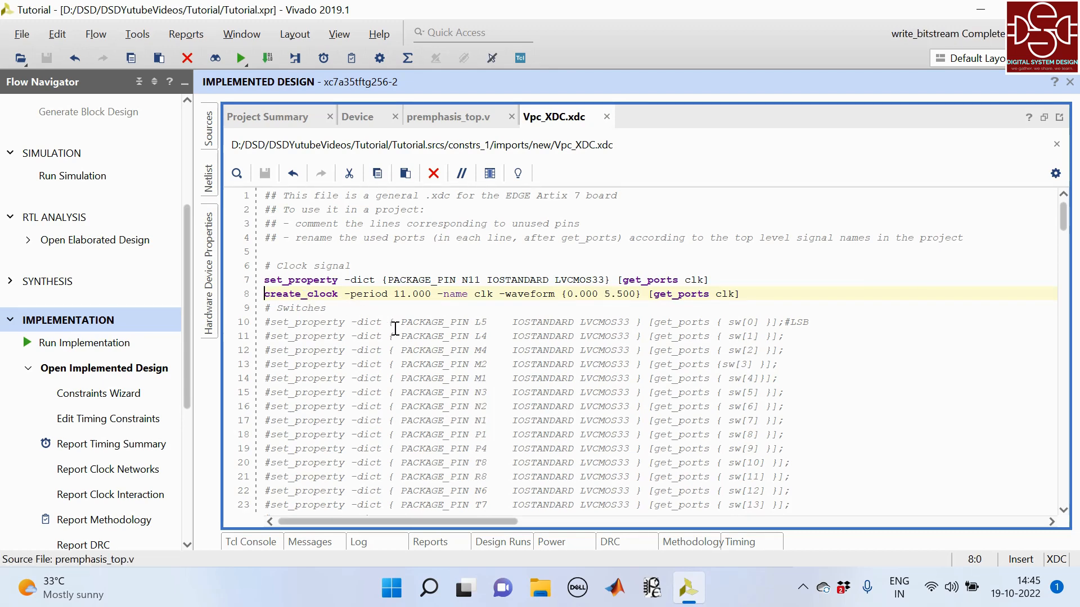
- Set the create_clock period to 5.000 and the waveform's falling edge to 2.500, saving the constraints file
left_click(406, 294)
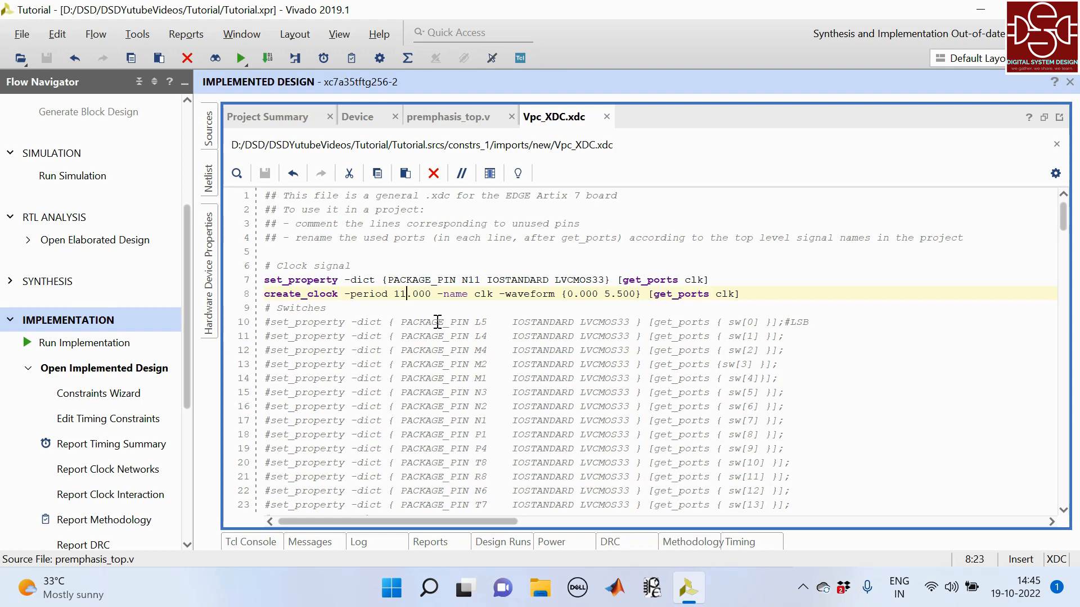
key("BackSpace")
key("BackSpace")
type("5")
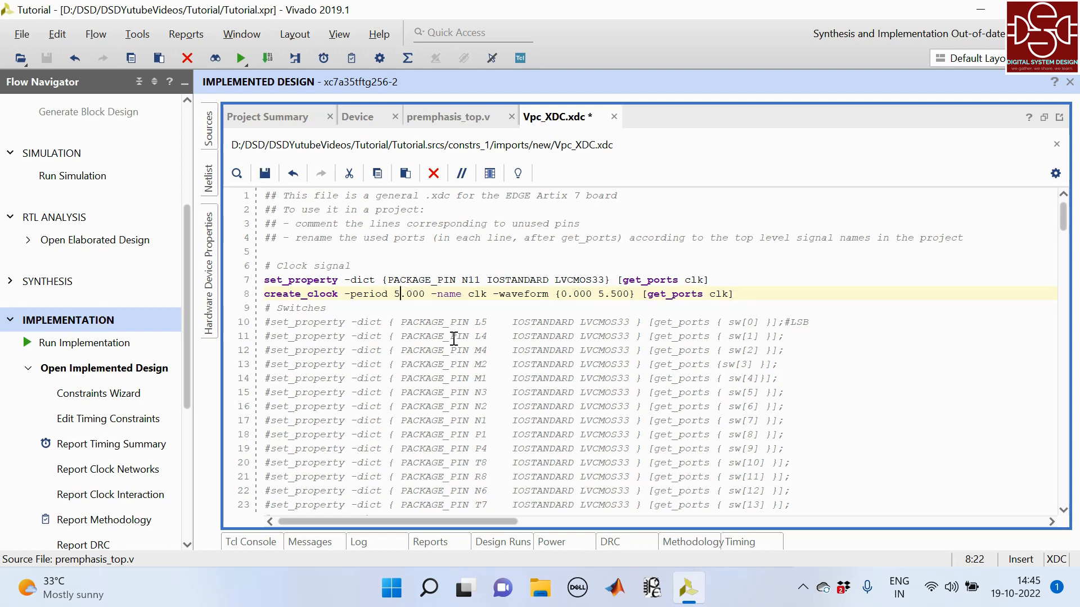
left_click(616, 298)
left_click(611, 298)
key("BackSpace")
type("2")
key("ctrl+s")
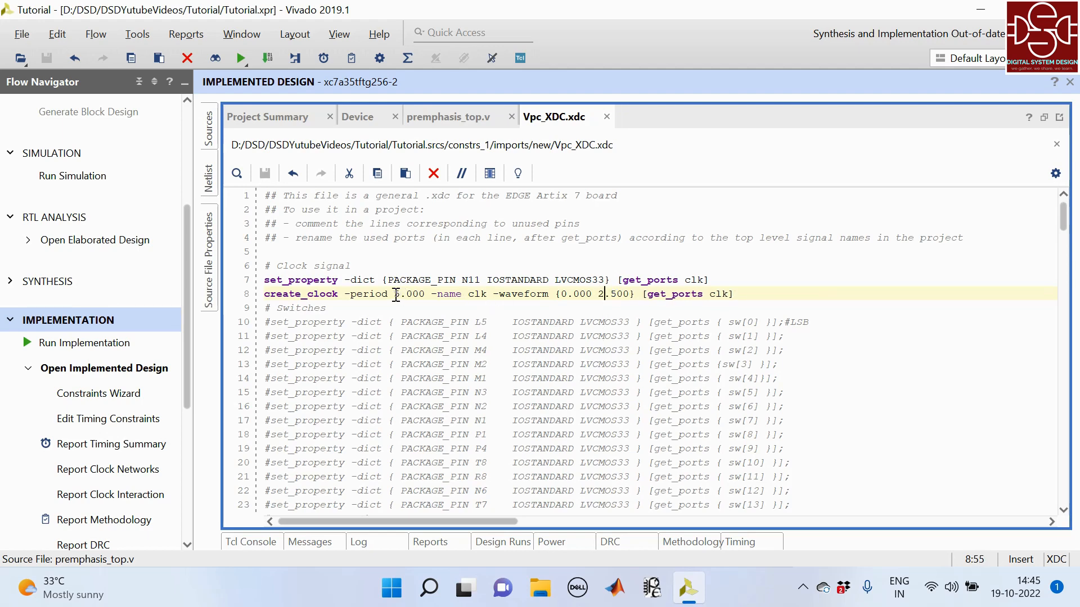
left_click_drag(395, 294, 425, 295)
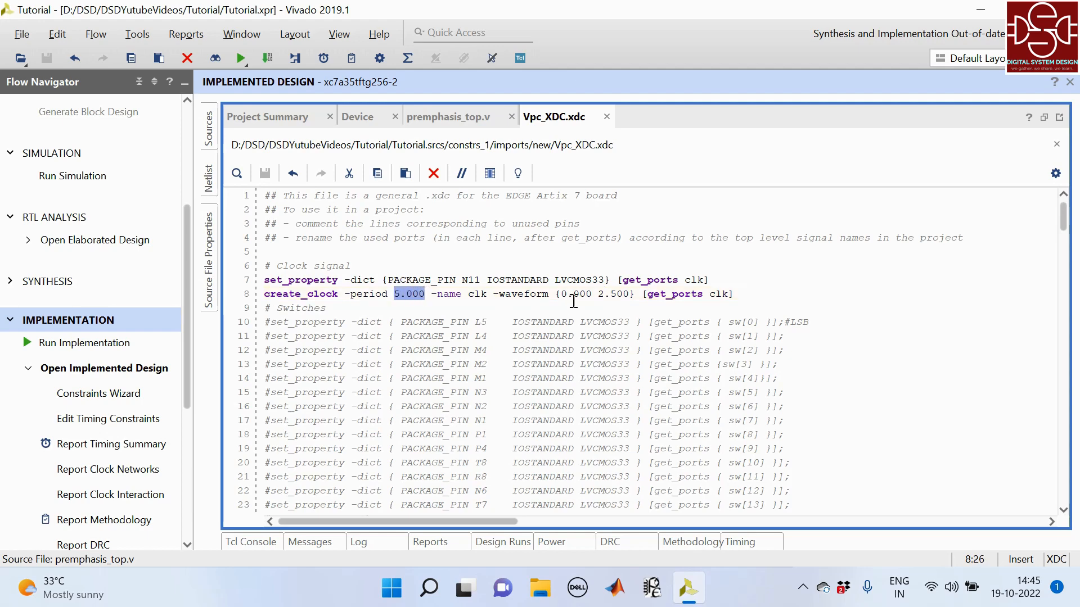
left_click_drag(598, 295, 617, 293)
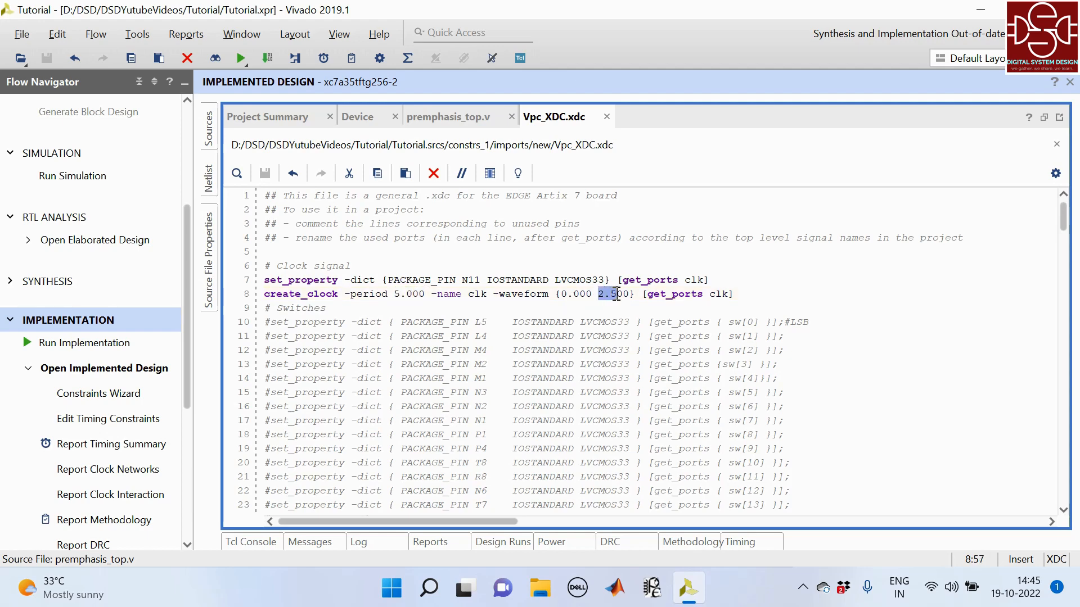
left_click(744, 293)
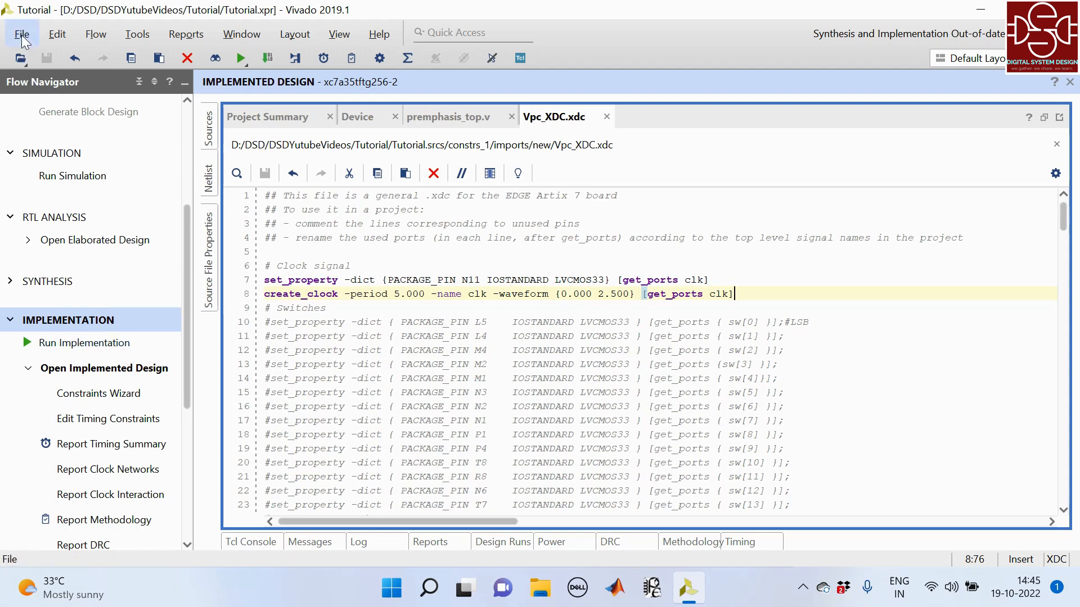
- Rerun synthesis and implementation on the local host with 4 jobs, dismissing the completion dialog without generating a bitstream
left_click(77, 345)
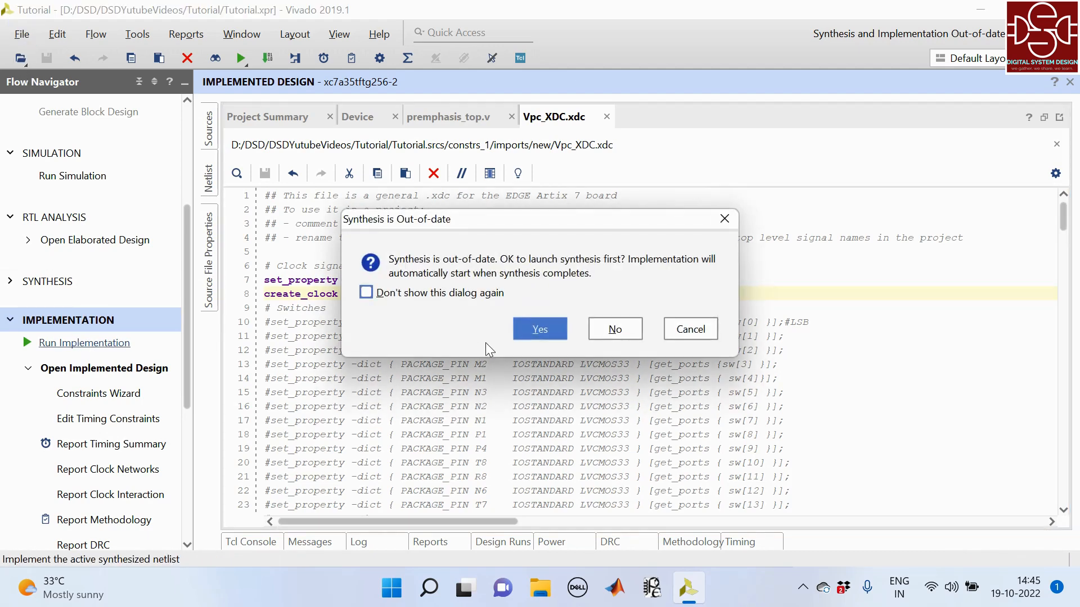
left_click(537, 323)
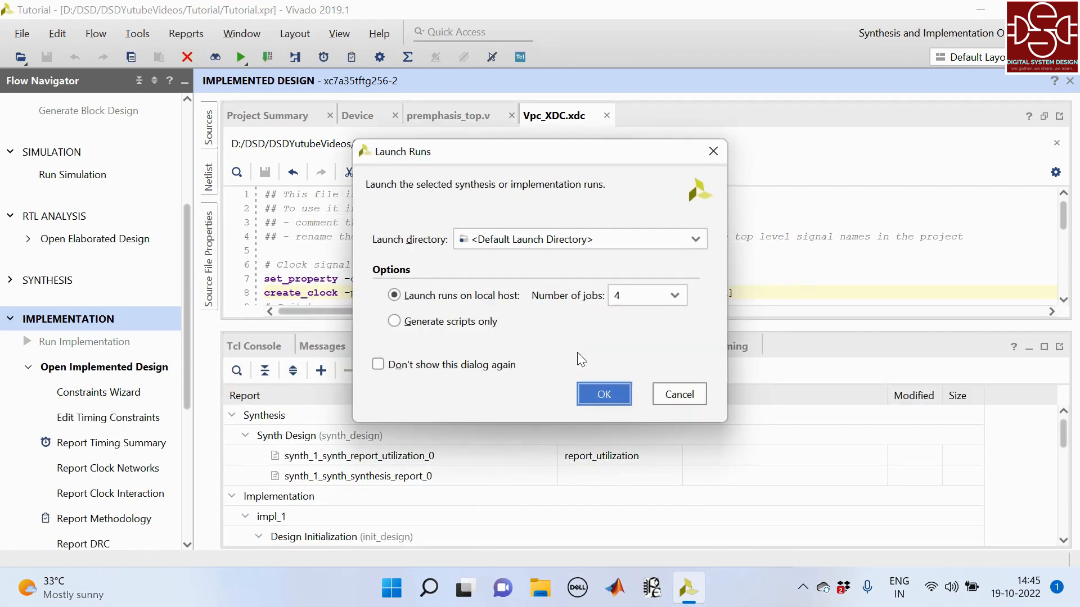
left_click(604, 394)
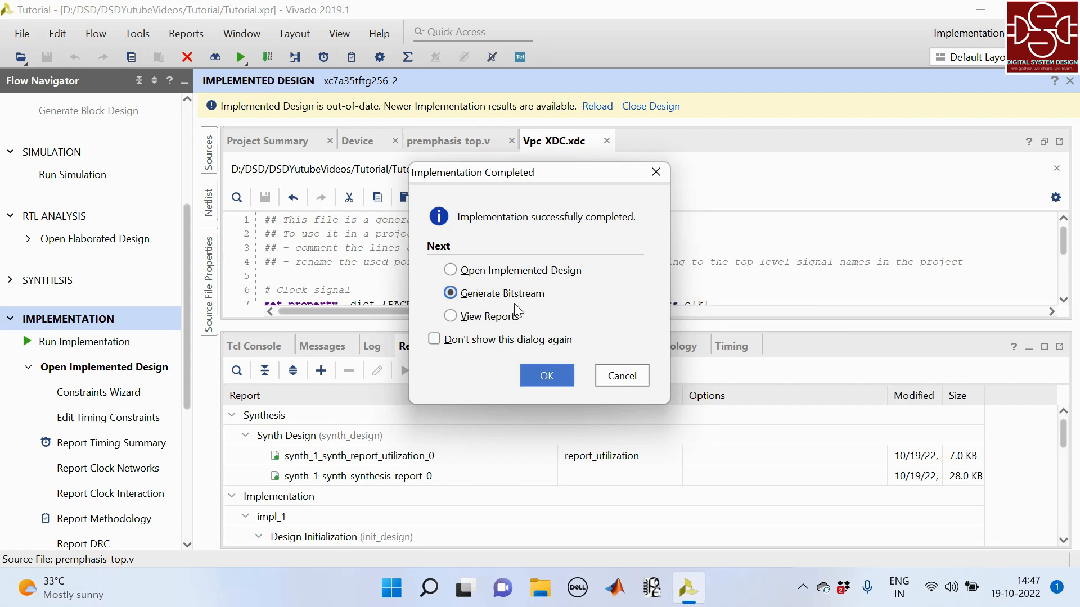
left_click(616, 375)
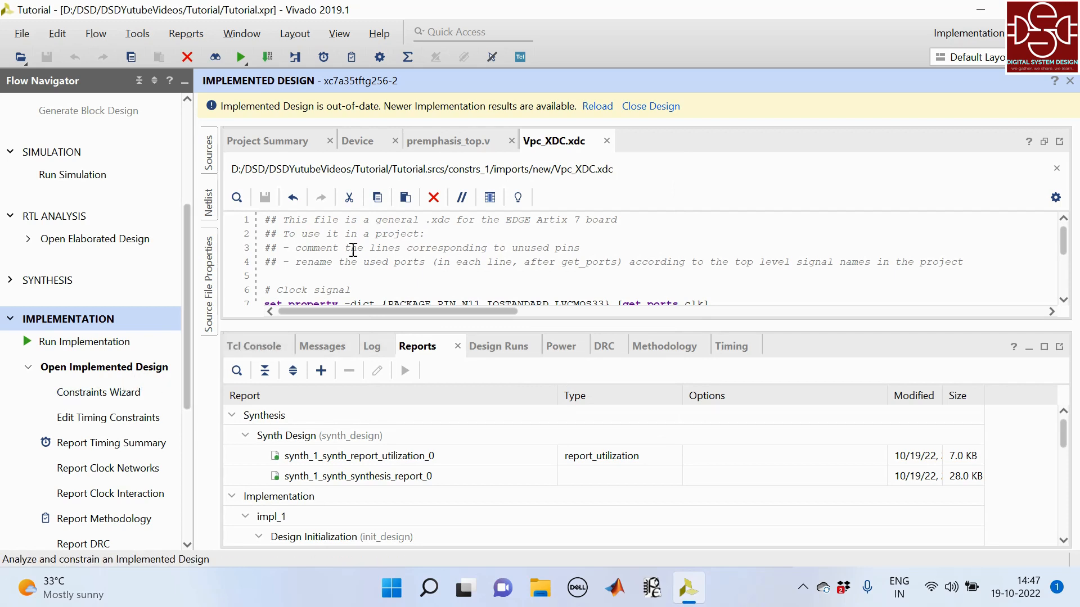
- Reload the implemented design and review its design timing summary and on-chip power summary
left_click(602, 107)
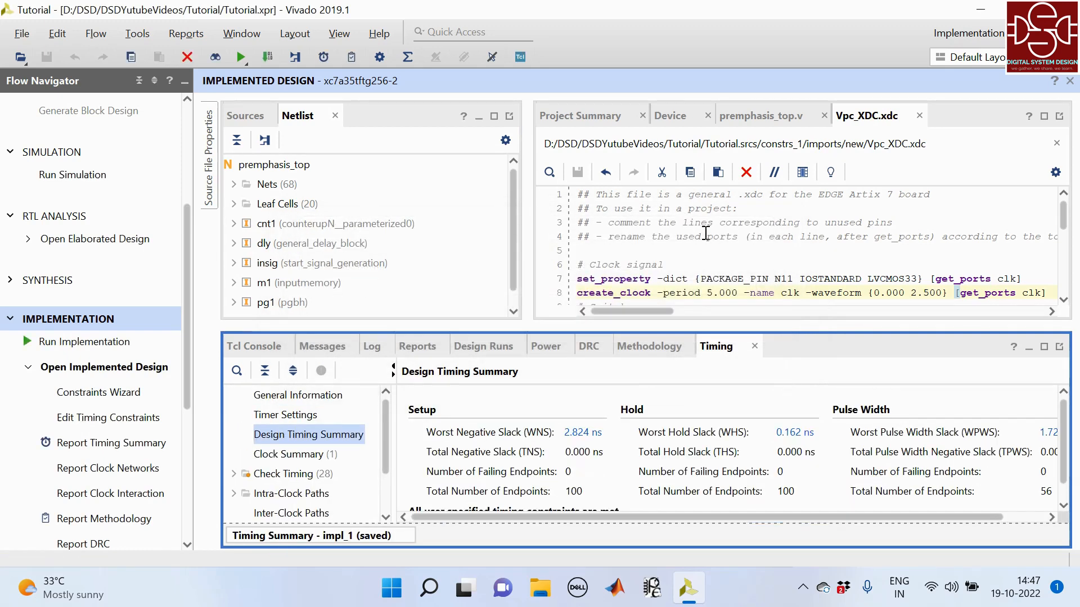
left_click(1043, 347)
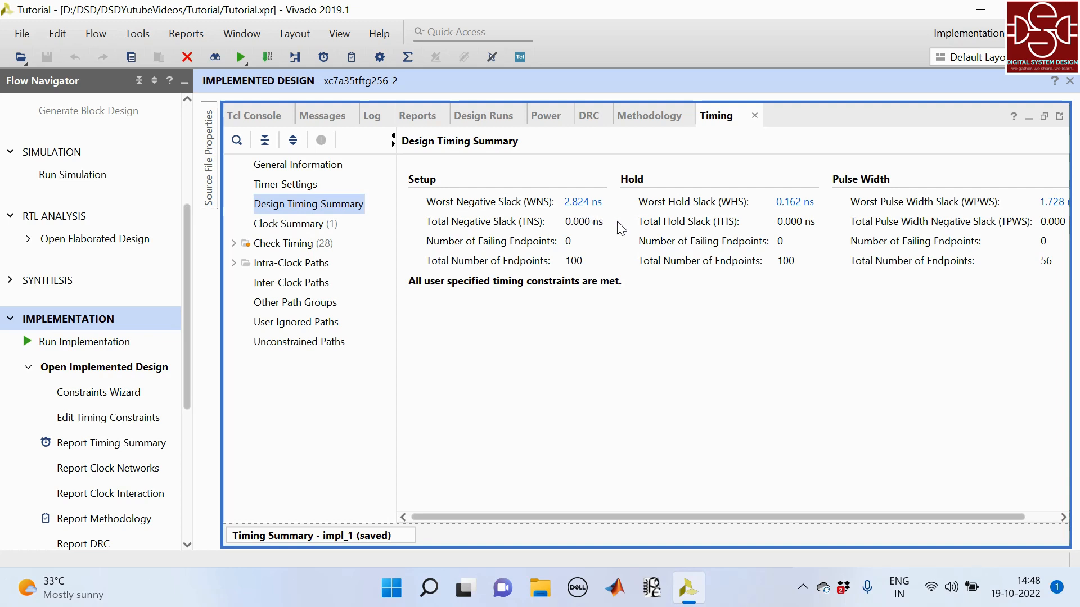
left_click_drag(727, 517, 799, 515)
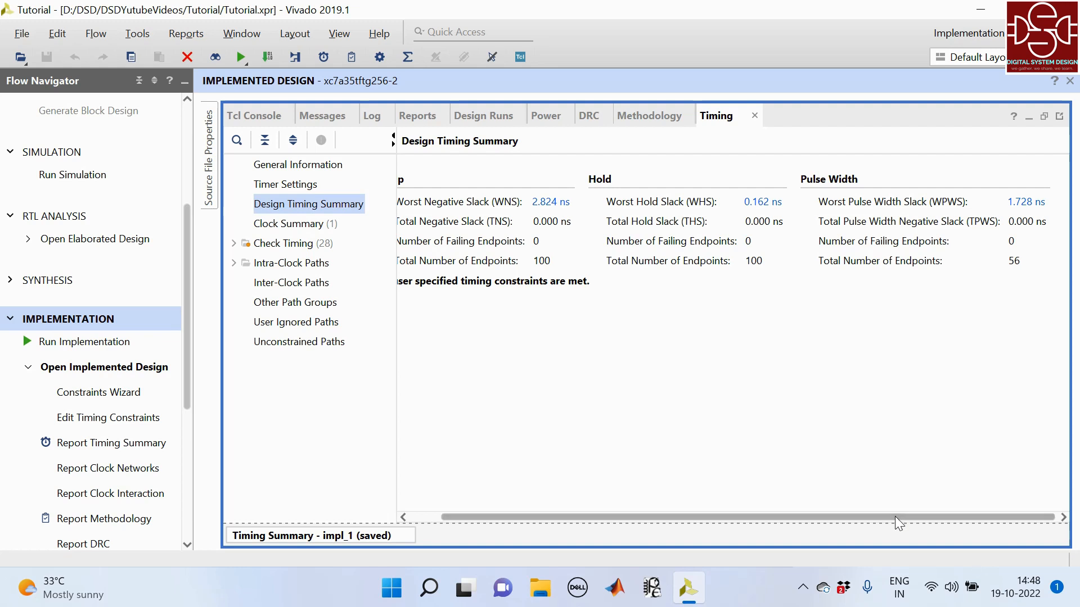
left_click_drag(895, 517, 787, 527)
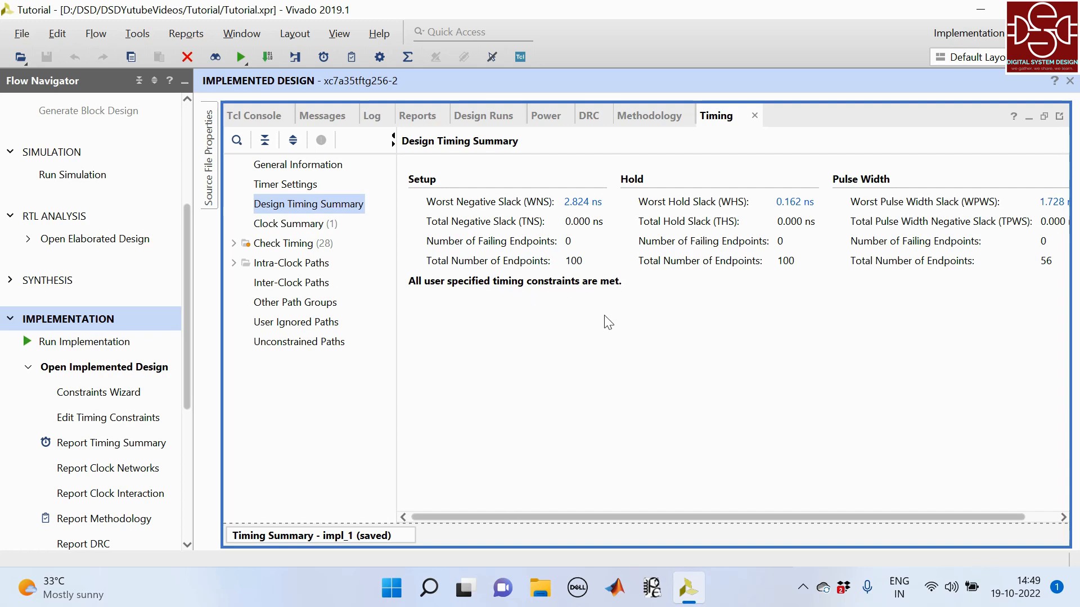
left_click(544, 117)
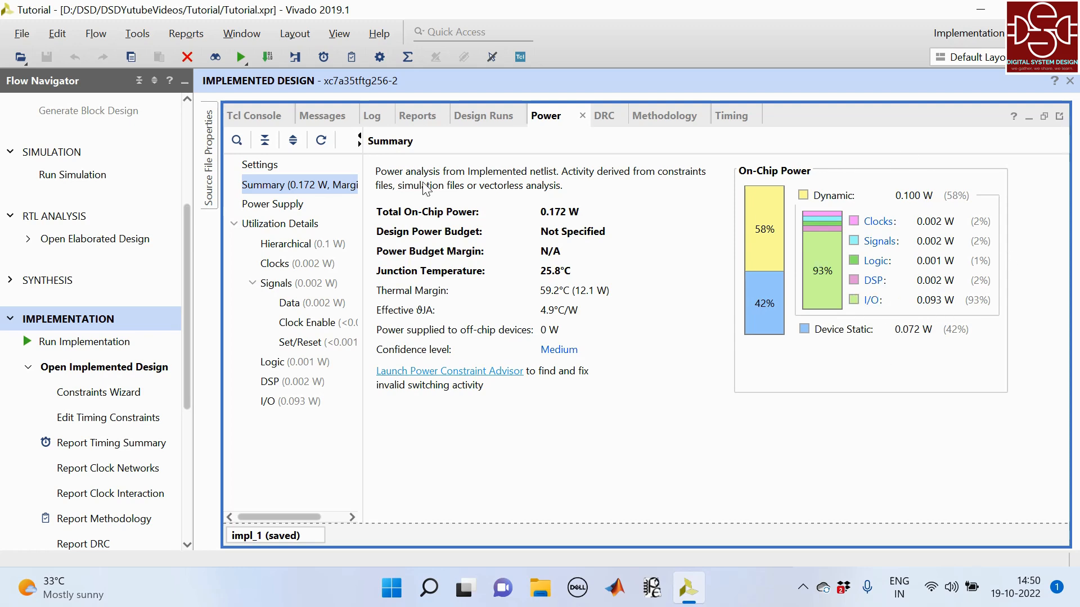
- Open the Place Design utilization report impl_1_place_report_utilization_0 and enlarge it for reading
left_click(415, 118)
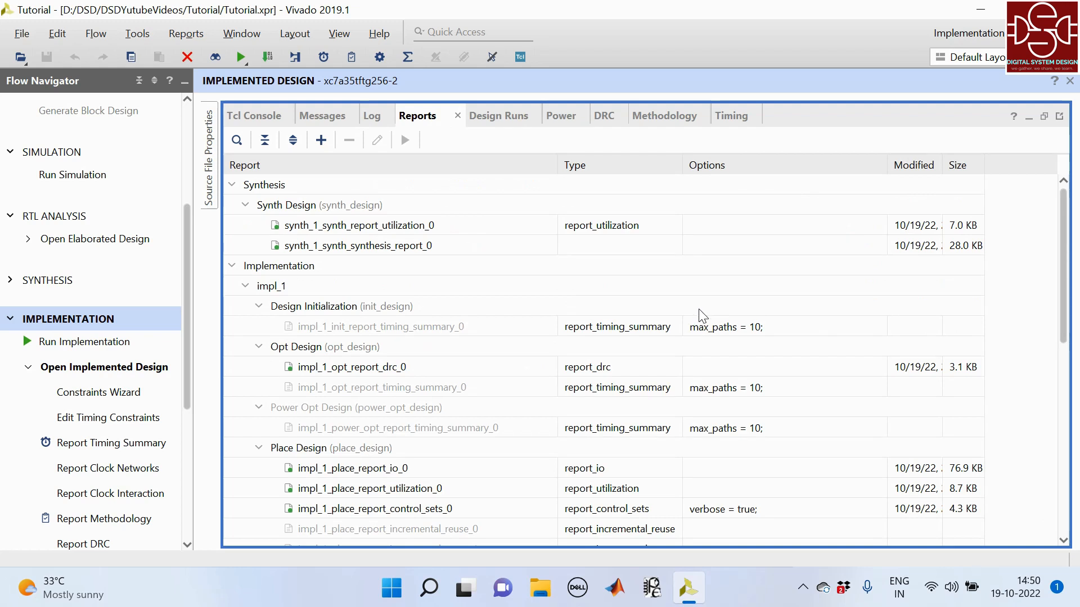
scroll(703, 314, "down", 2)
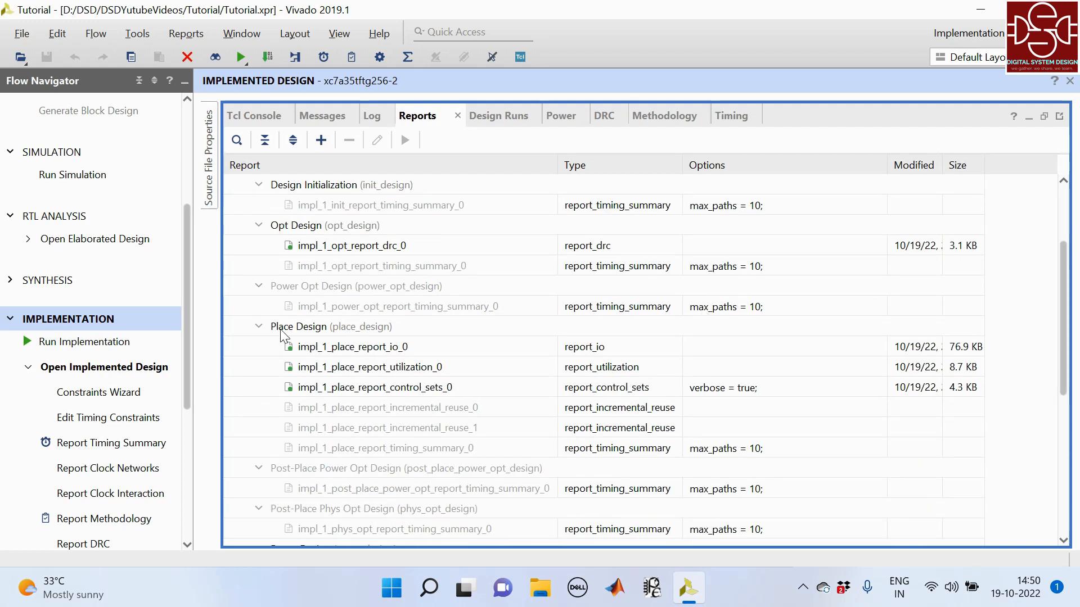
double_click(607, 369)
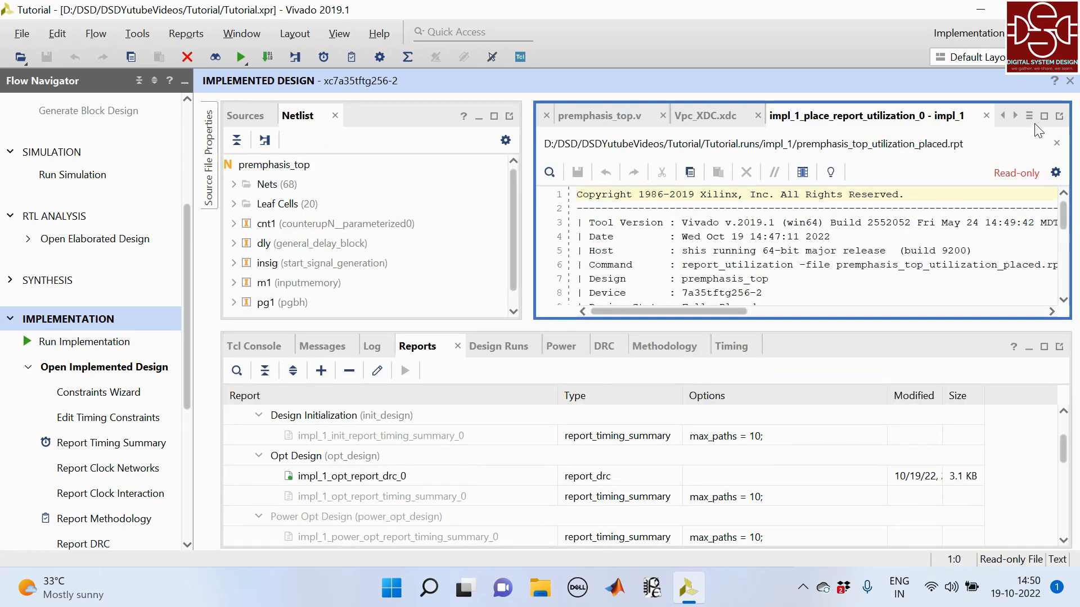
left_click(1043, 116)
- Examine the utilization report's slice LUT and register usage, registers by type and slice logic distribution
scroll(630, 408, "down", 7)
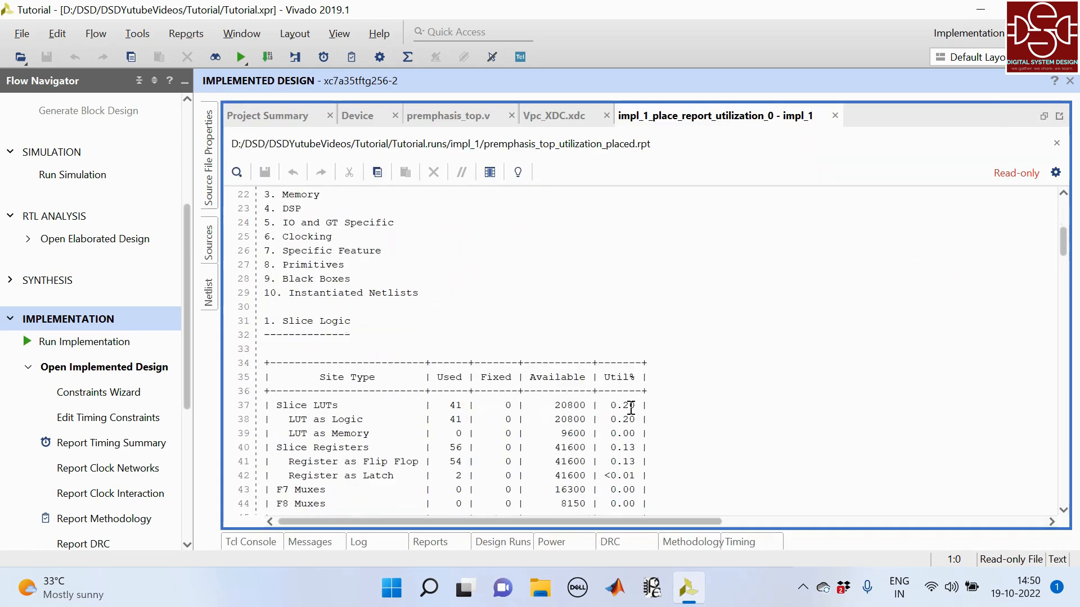
scroll(631, 407, "down", 3)
scroll(631, 406, "up", 1)
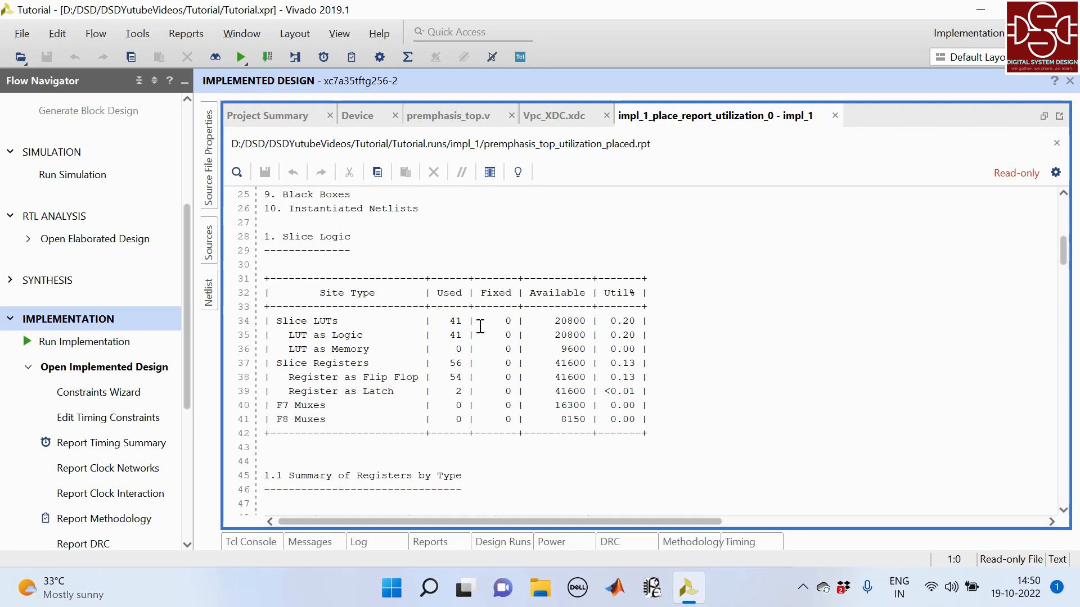
left_click_drag(467, 321, 454, 321)
left_click(465, 364)
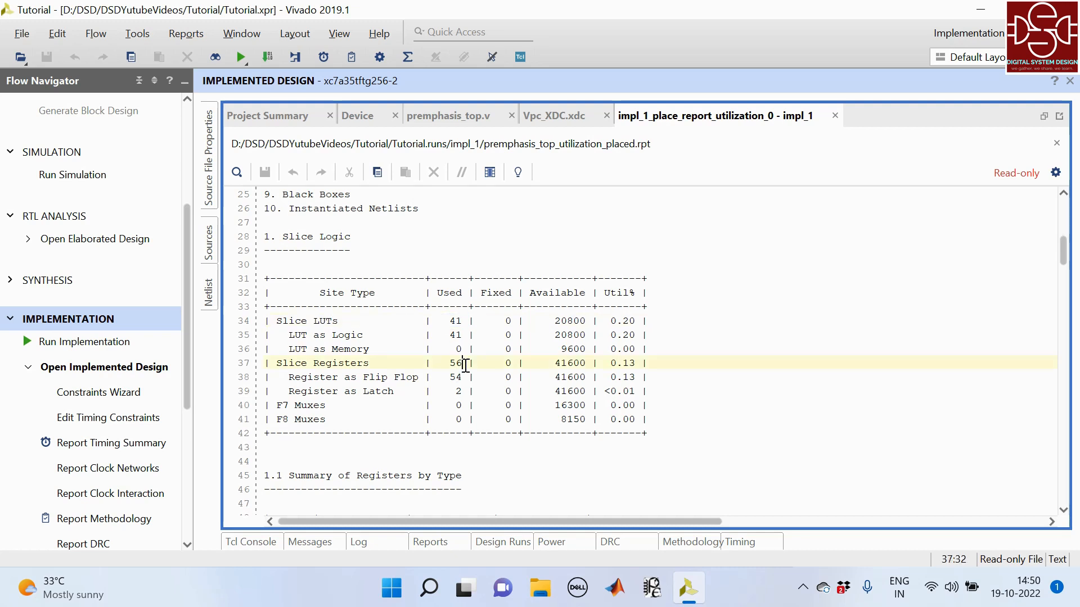
left_click_drag(465, 364, 450, 364)
scroll(559, 368, "down", 6)
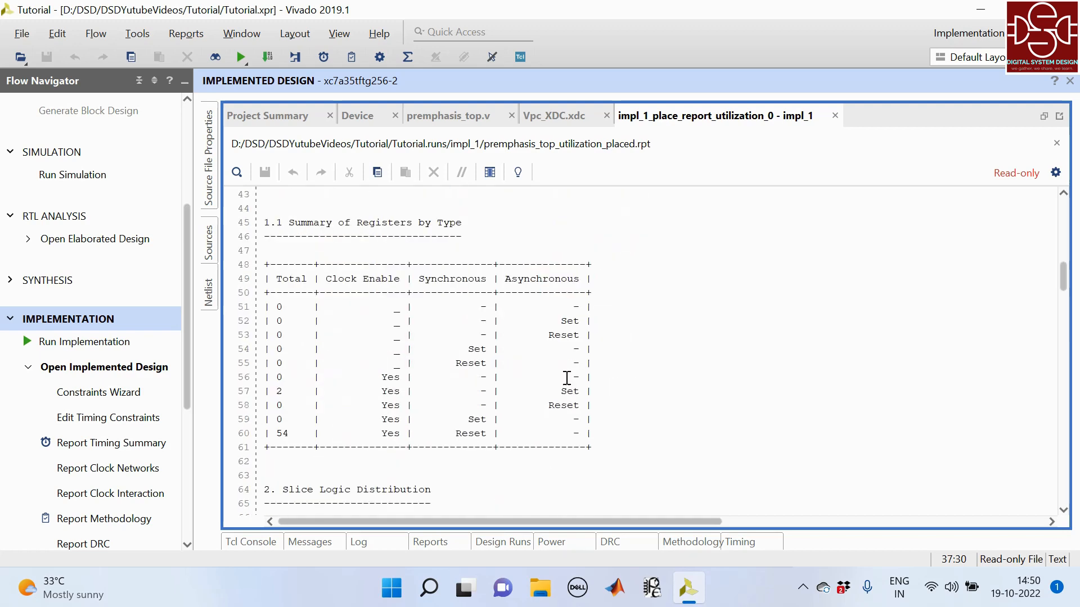
scroll(473, 390, "down", 3)
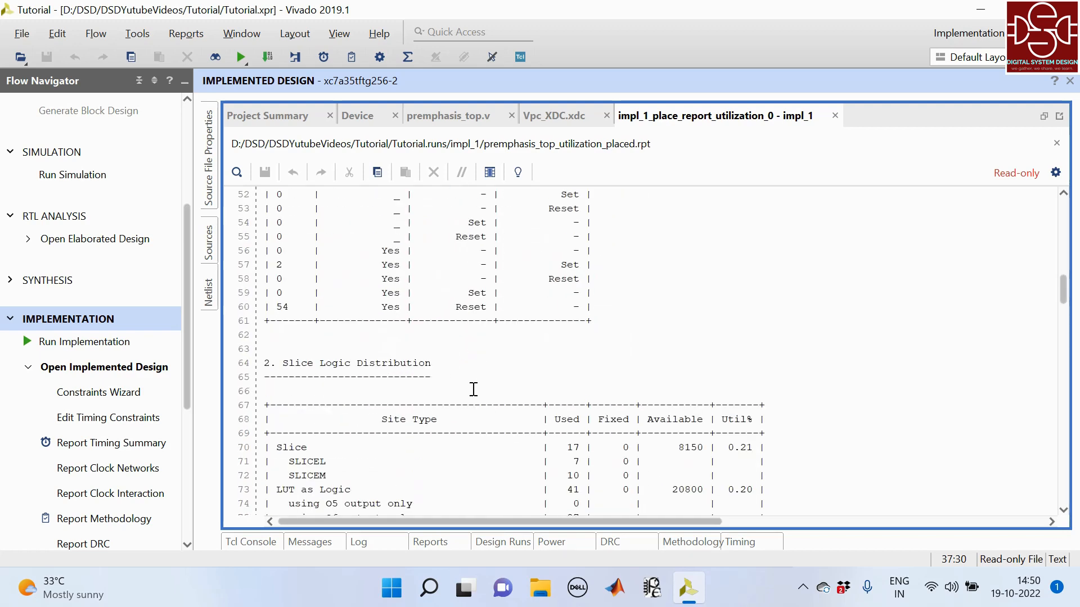
scroll(477, 386, "down", 6)
scroll(484, 383, "up", 2)
- Check the block RAM and DSP48E1 usage in the Memory and DSP sections of the utilization report
scroll(551, 349, "down", 7)
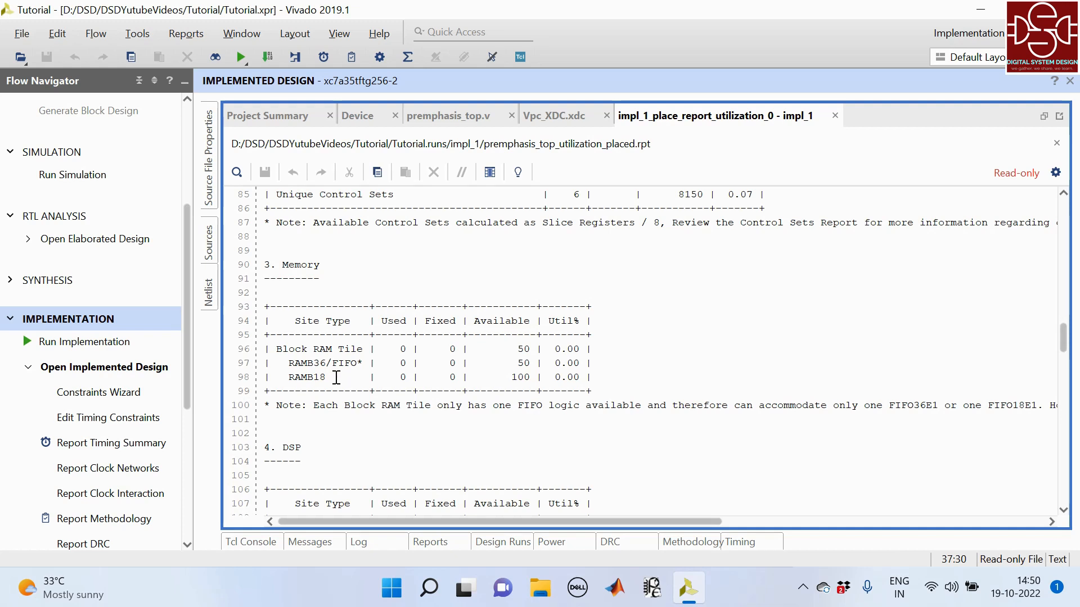
left_click_drag(334, 377, 276, 377)
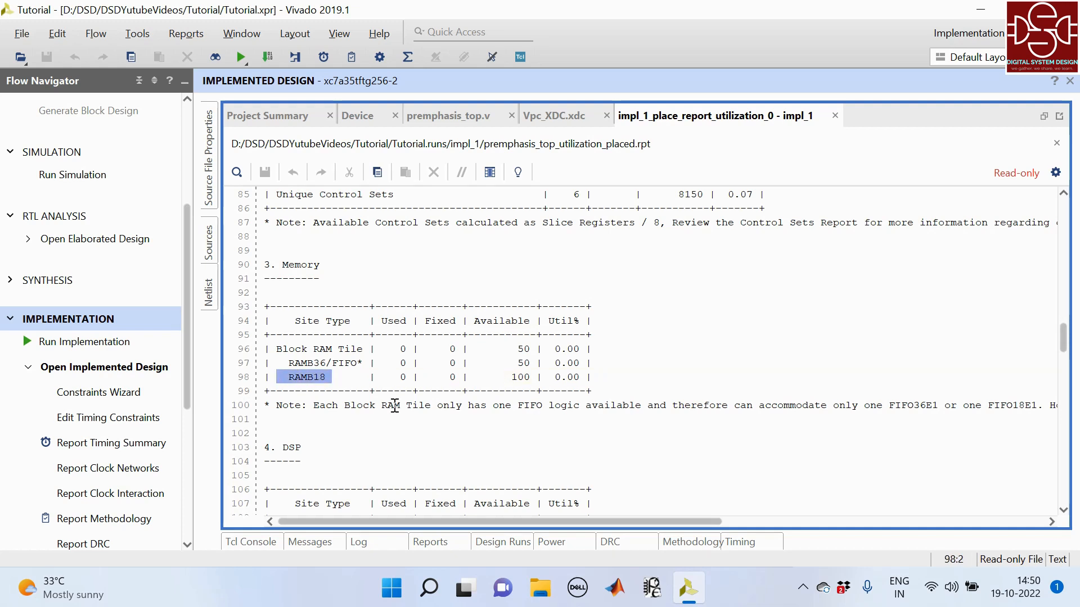
scroll(396, 406, "down", 2)
scroll(396, 405, "down", 1)
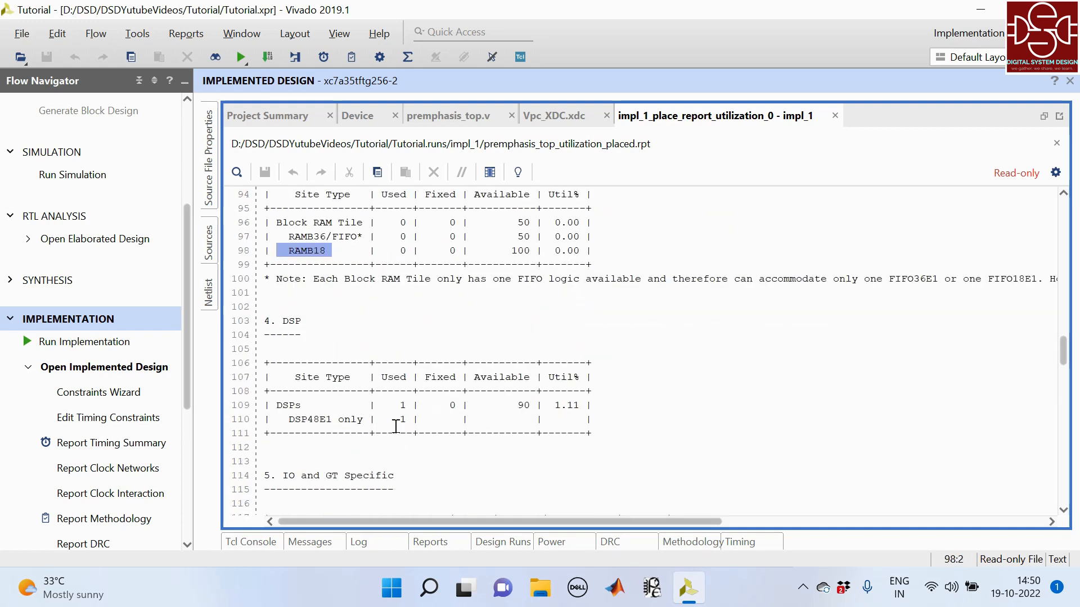
left_click_drag(414, 419, 386, 419)
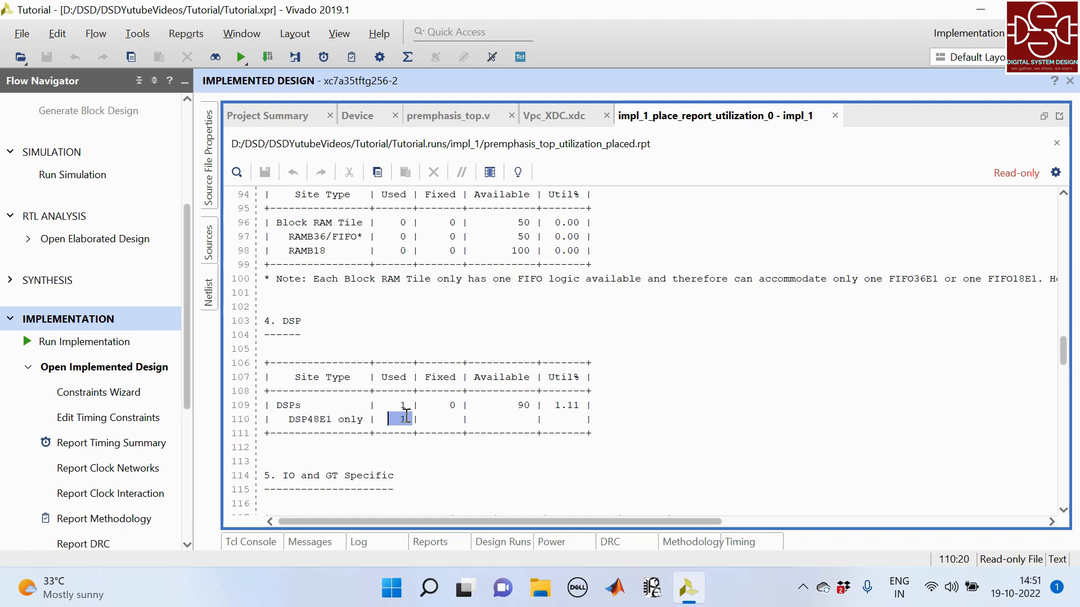
- Recheck the LUT, register and mux usage in the utilization report's Slice Logic table and collapse the Implementation flow section
scroll(405, 416, "up", 3)
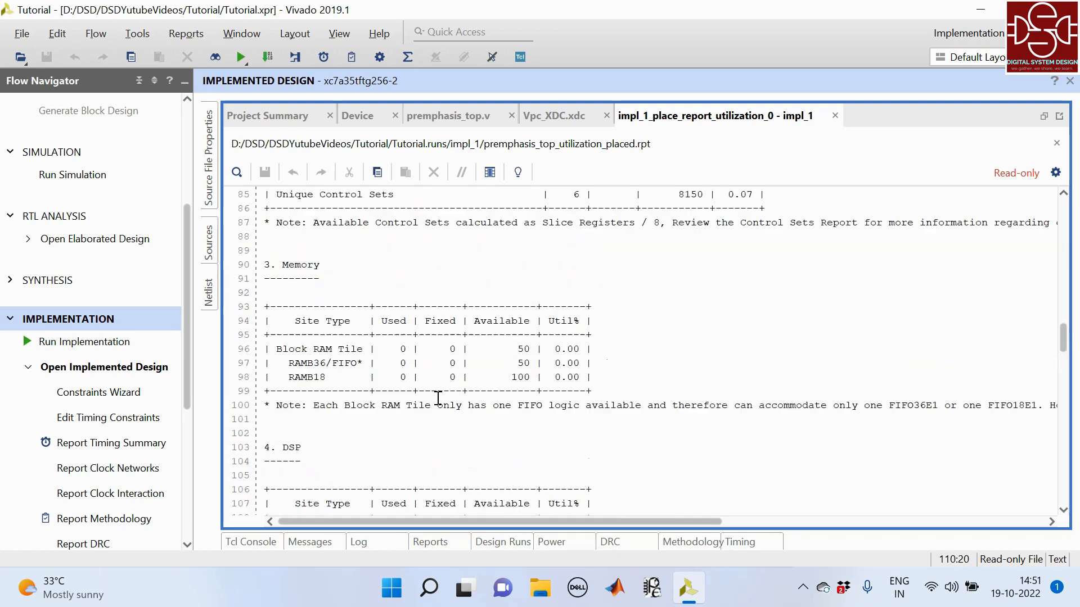
scroll(409, 365, "up", 20)
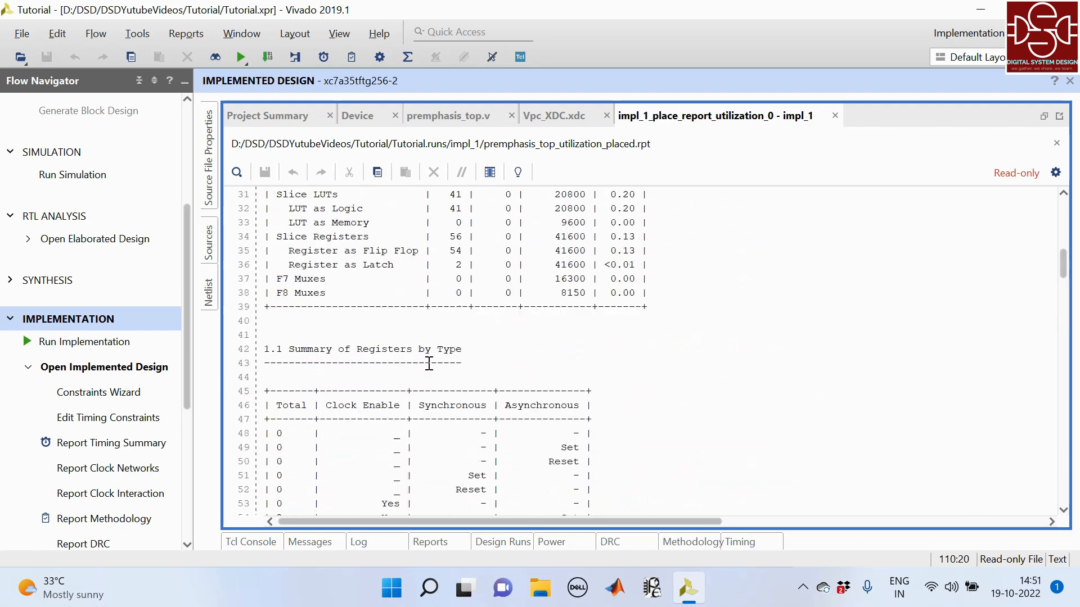
scroll(429, 363, "down", 4)
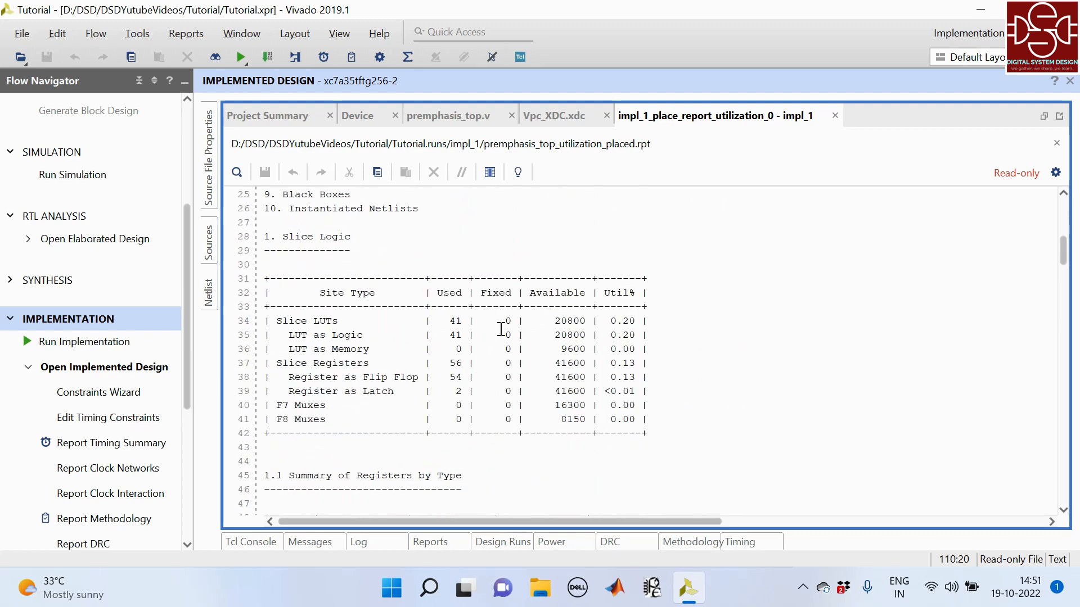
left_click_drag(494, 336, 450, 404)
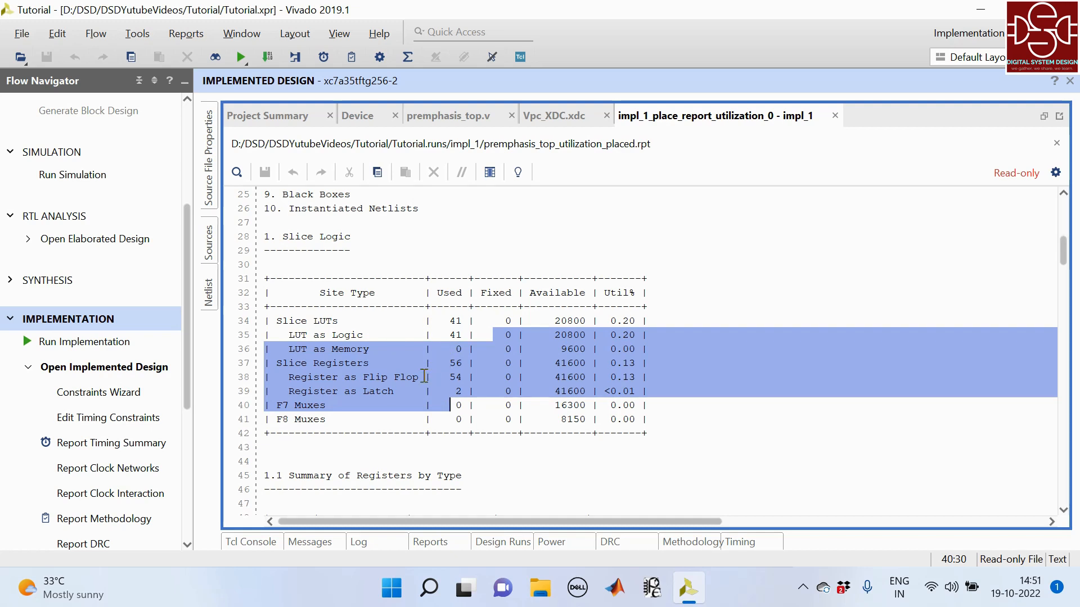
left_click(10, 319)
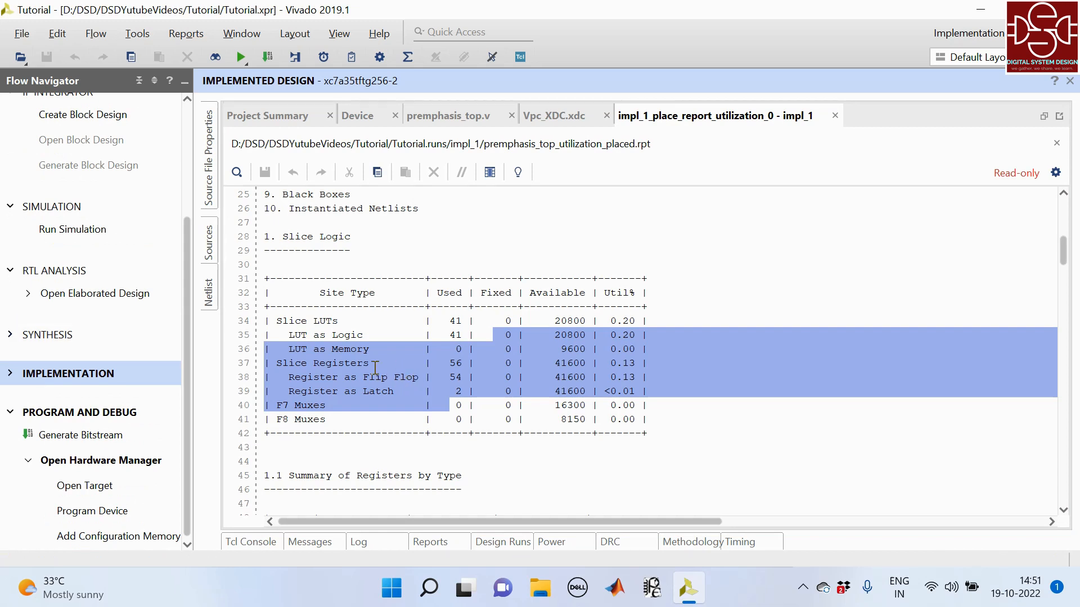
- Set the create_clock period to 4.500 in the Vpc_XDC.xdc constraints file
left_click(554, 115)
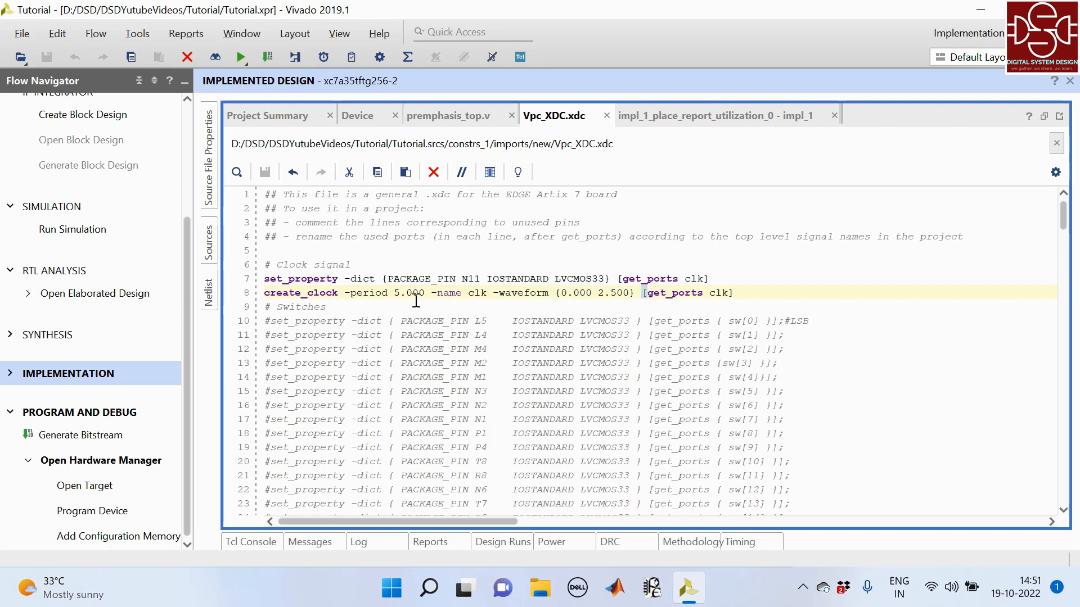
left_click(397, 294)
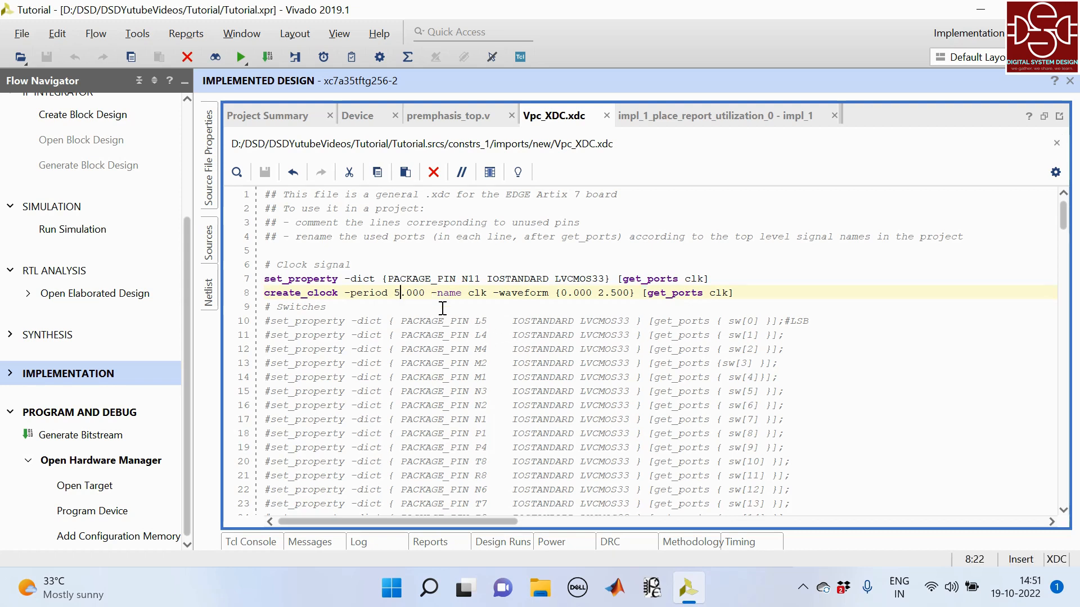
key("BackSpace")
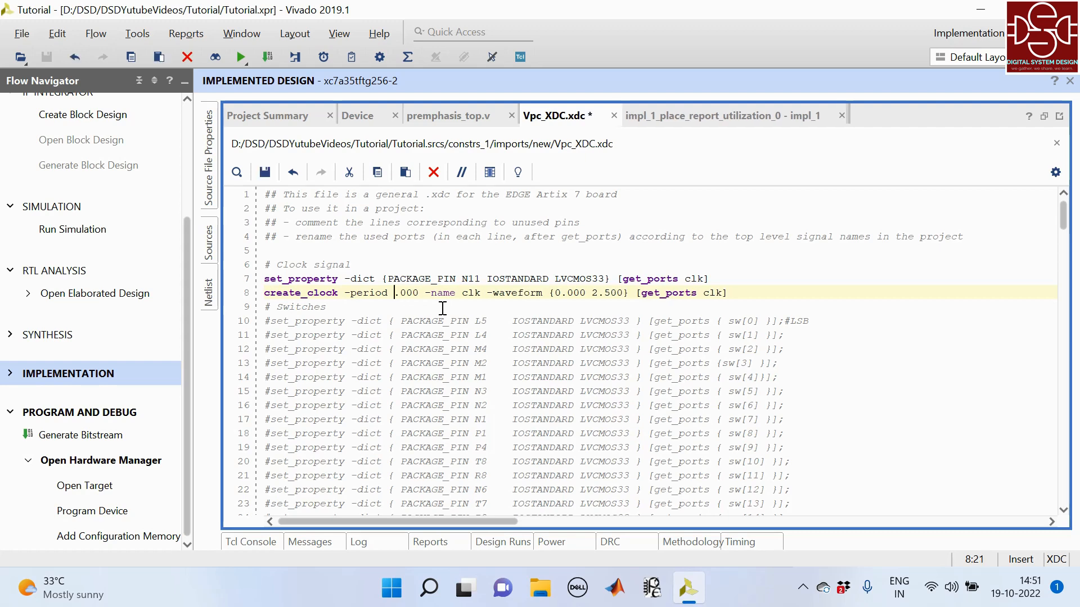
type("4")
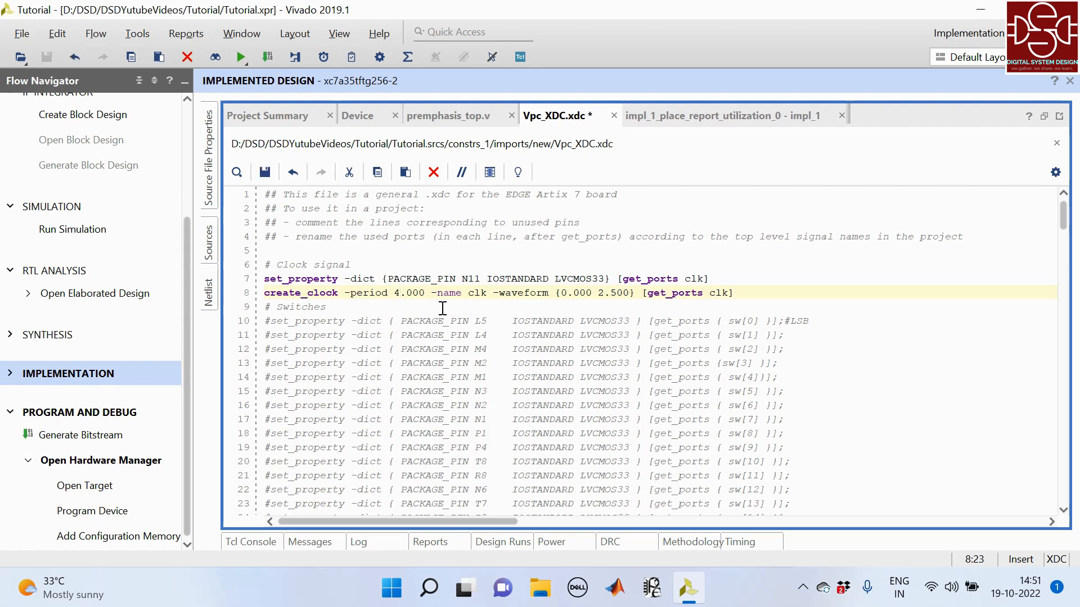
key("shift+Right")
type("5")
- Set the falling-edge time of the create_clock waveform to 2.2500 and save the constraints file
left_click(611, 293)
type("2")
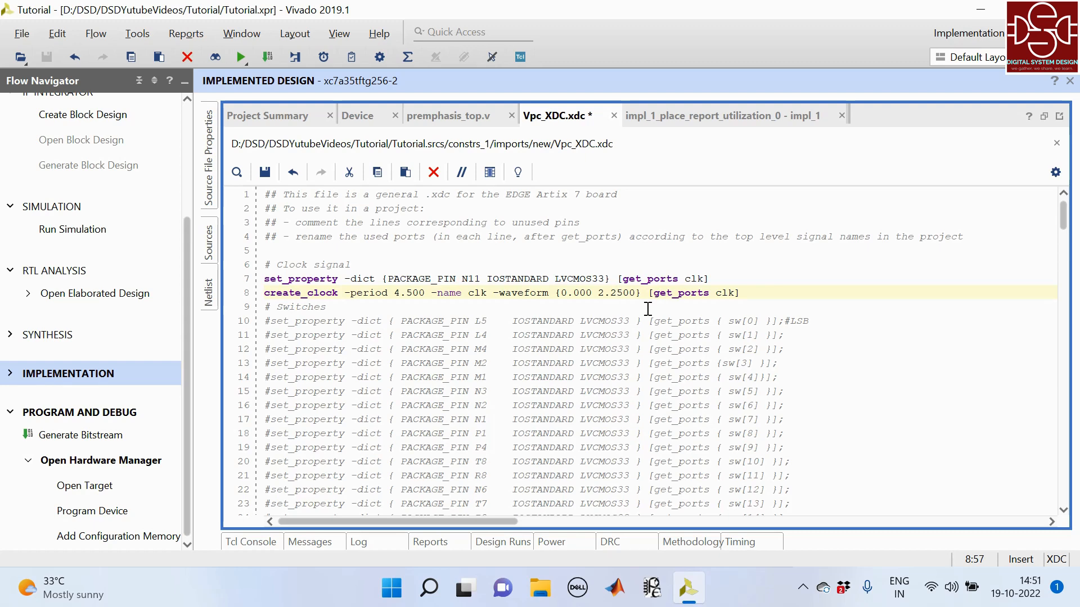
left_click(751, 292)
key("ctrl+s")
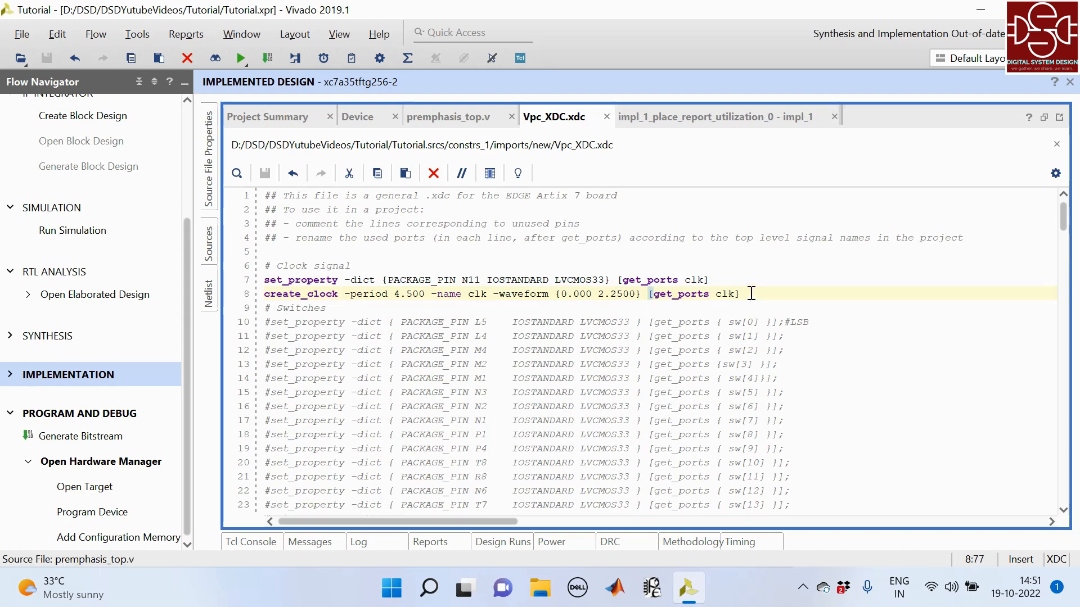